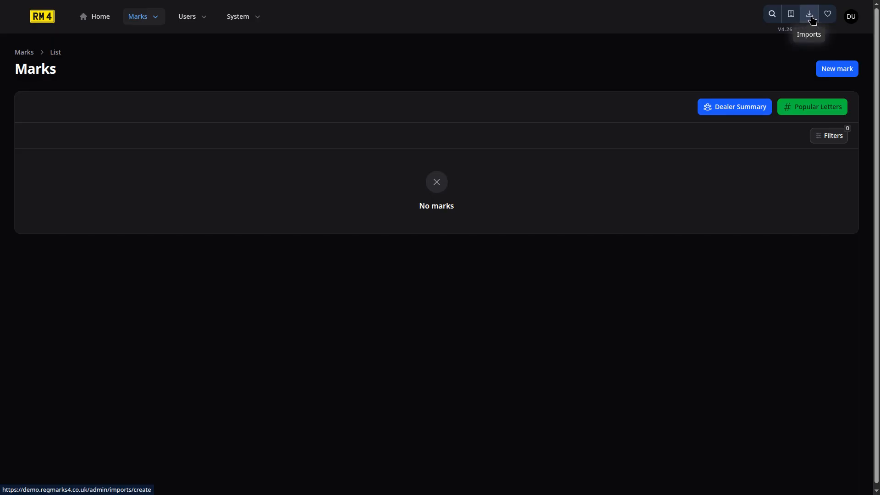
# Open the form for a new data import and read the explanation of the import options
pyautogui.click(131, 18)
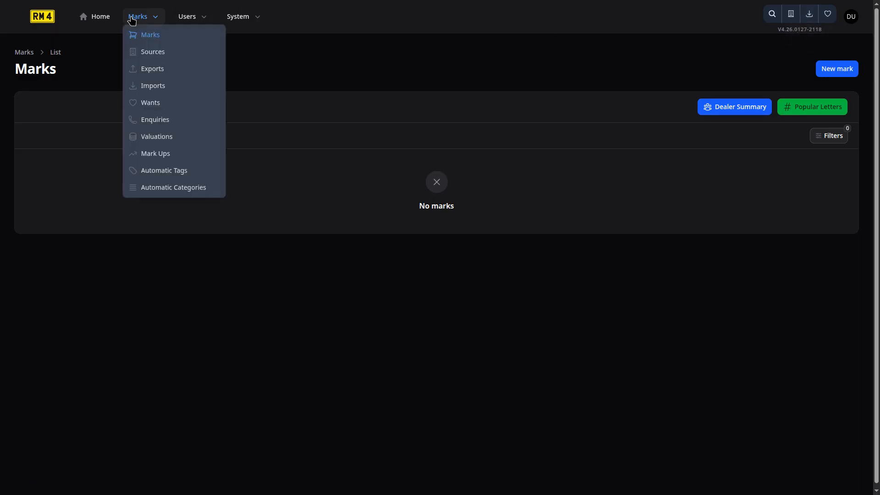
pyautogui.click(171, 87)
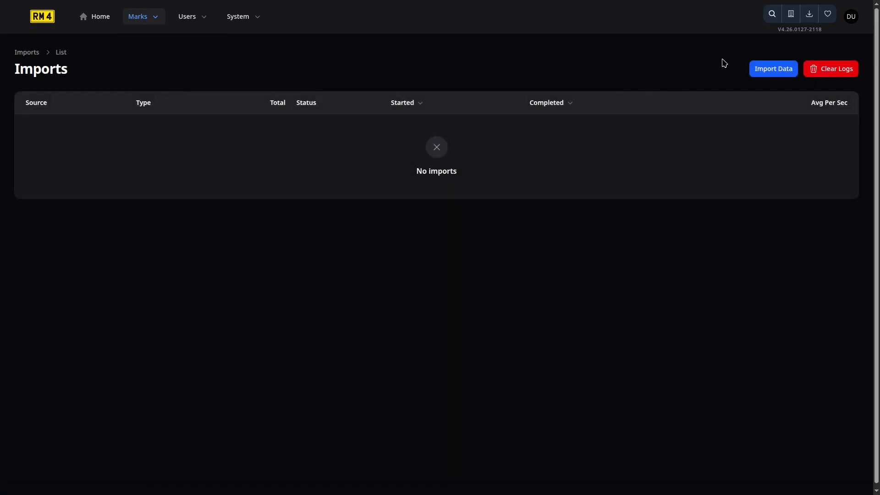
pyautogui.click(774, 72)
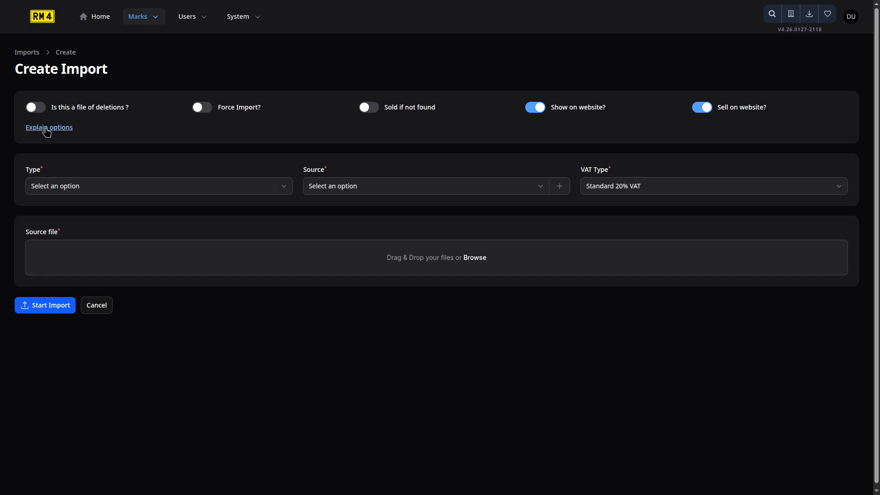
pyautogui.click(45, 128)
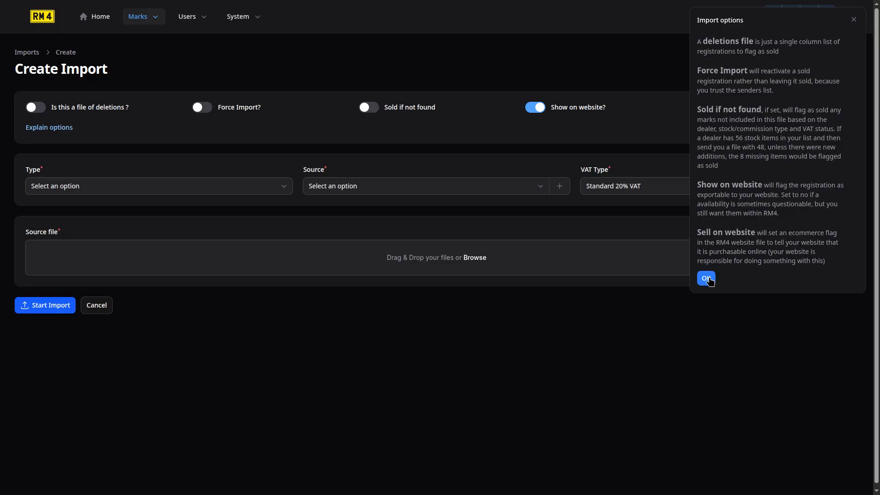
pyautogui.click(707, 278)
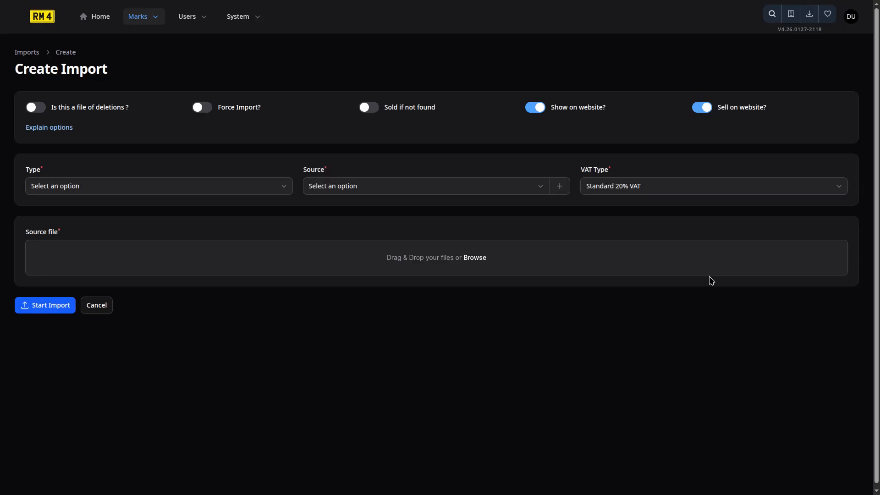
# Set the import's type to Commission and its source to Dealer E
pyautogui.click(246, 190)
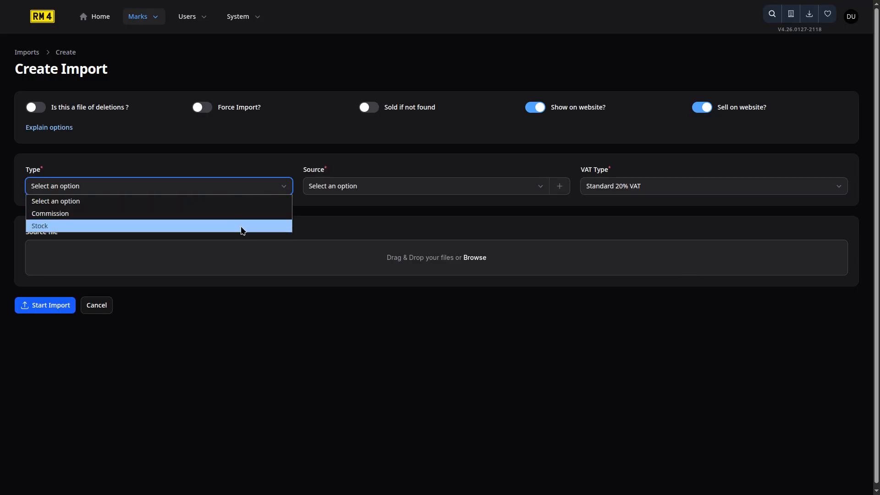
pyautogui.click(243, 218)
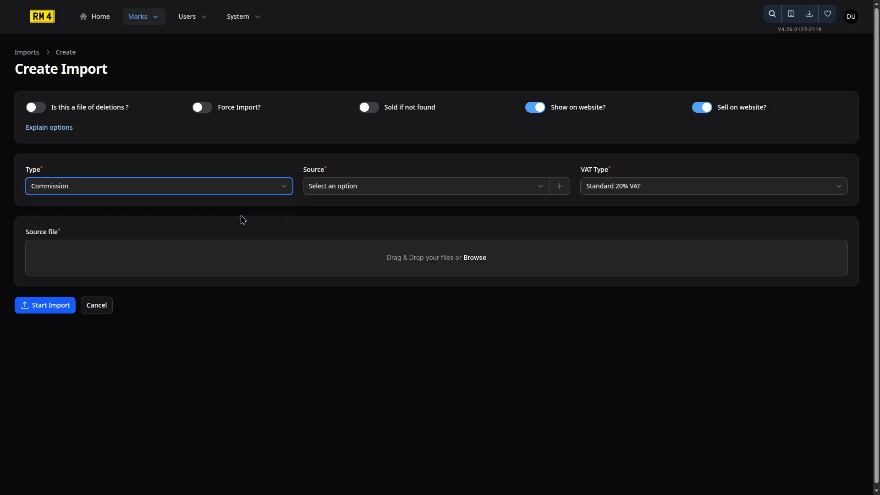
pyautogui.click(464, 190)
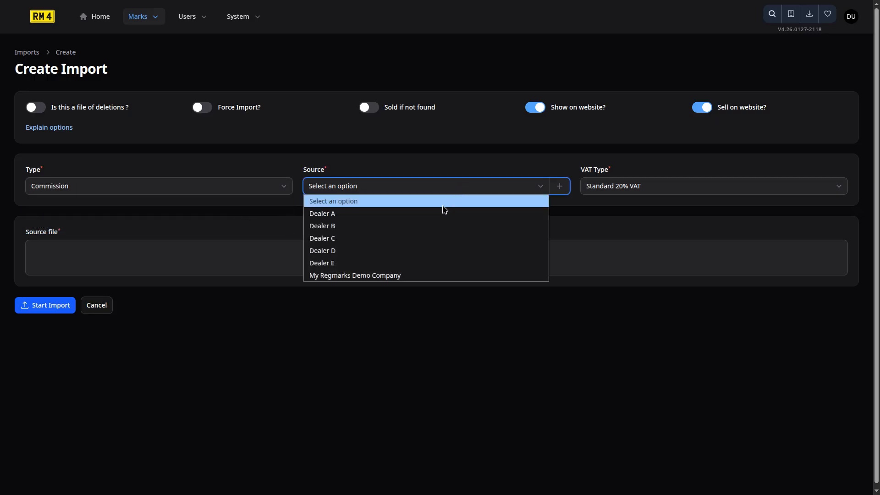
pyautogui.click(415, 266)
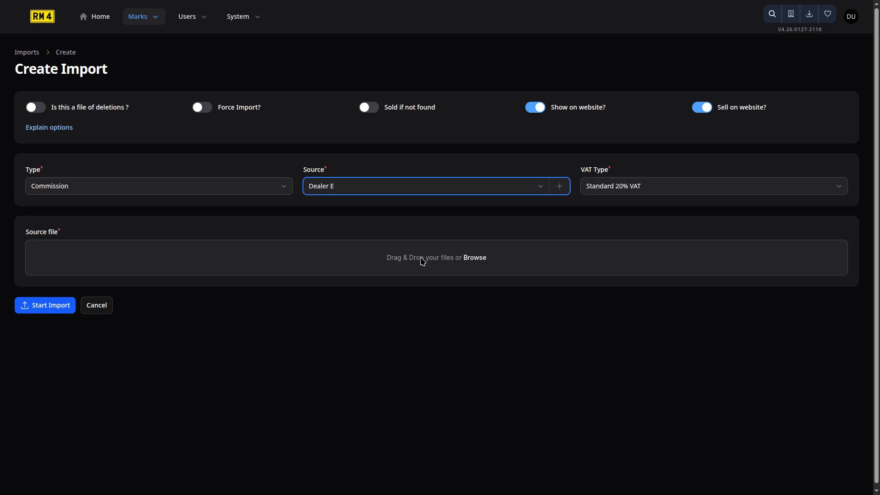
# Upload "Demo Step 1- 5 BOB records For DealerE.txt" as the source file, check the column mapping and start the import
pyautogui.click(416, 258)
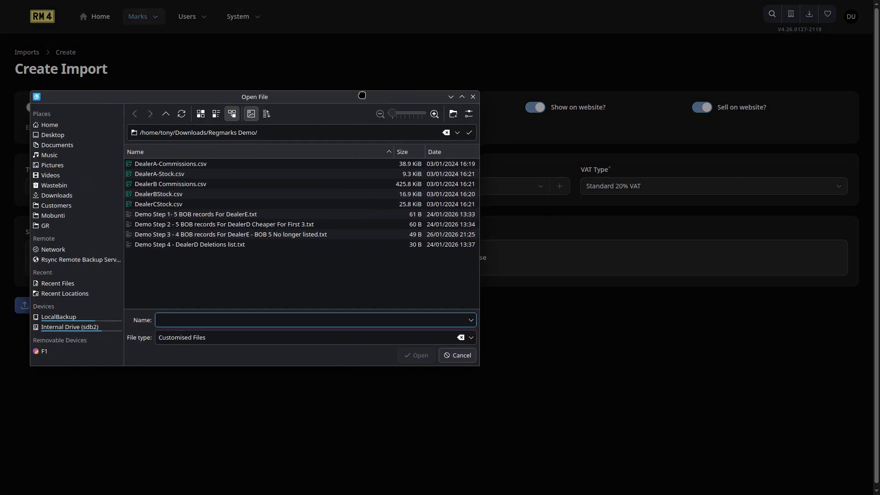
pyautogui.click(203, 218)
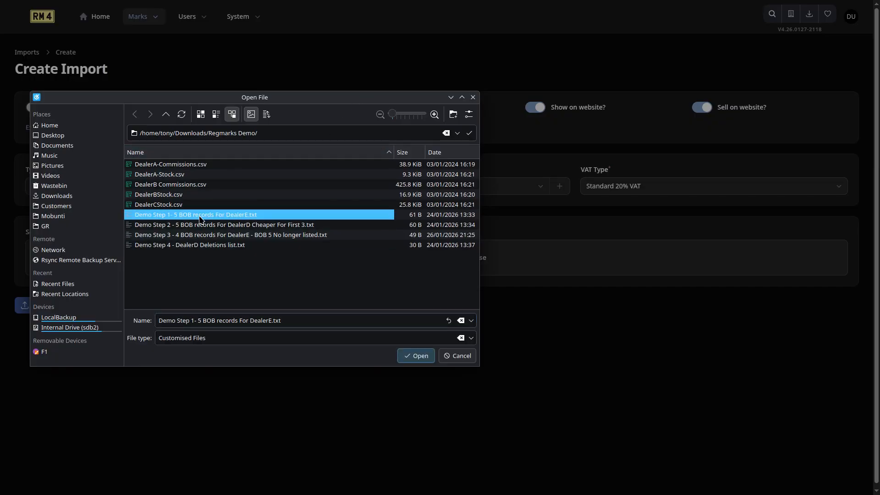
pyautogui.doubleClick(224, 220)
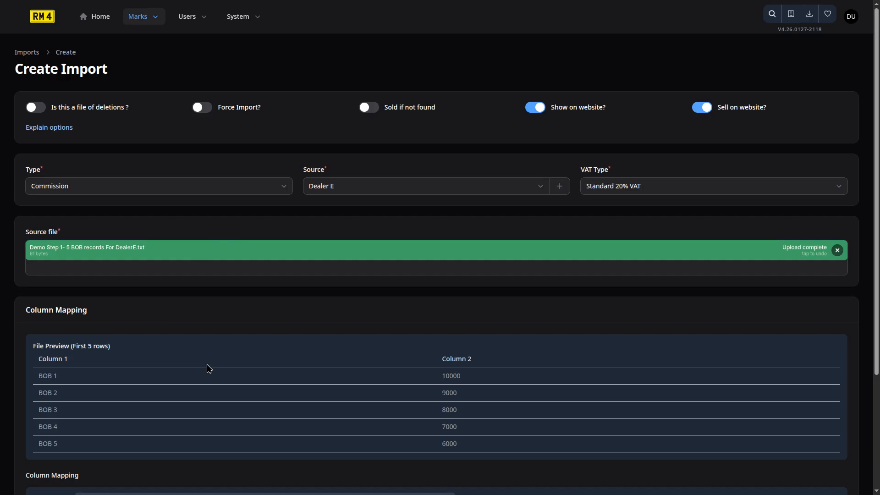
pyautogui.scroll(-1, 210, 369)
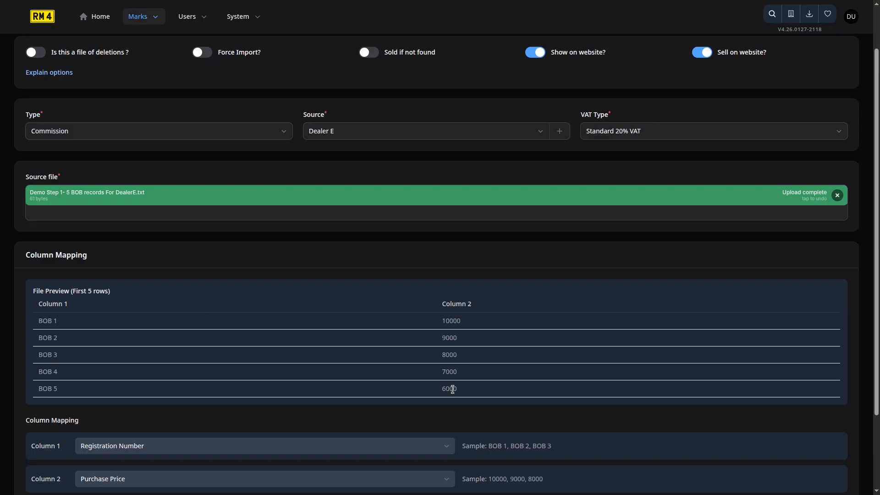
pyautogui.scroll(-1, 451, 387)
pyautogui.scroll(-1, 452, 387)
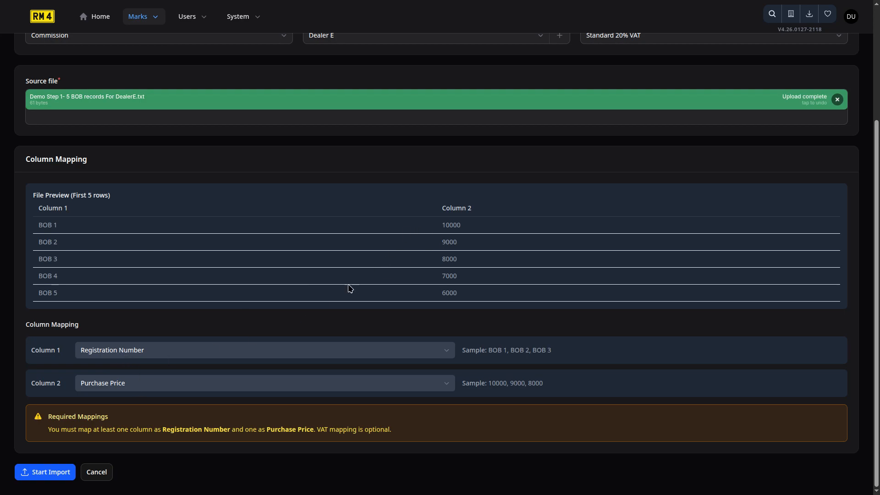
pyautogui.click(59, 474)
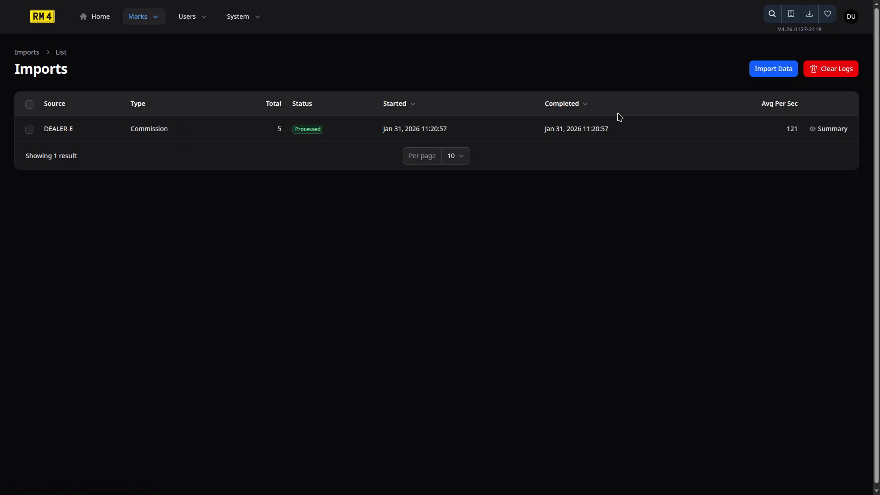
# Review the summary and logs of the Dealer E import and examine the imported records in the marks list
pyautogui.click(832, 132)
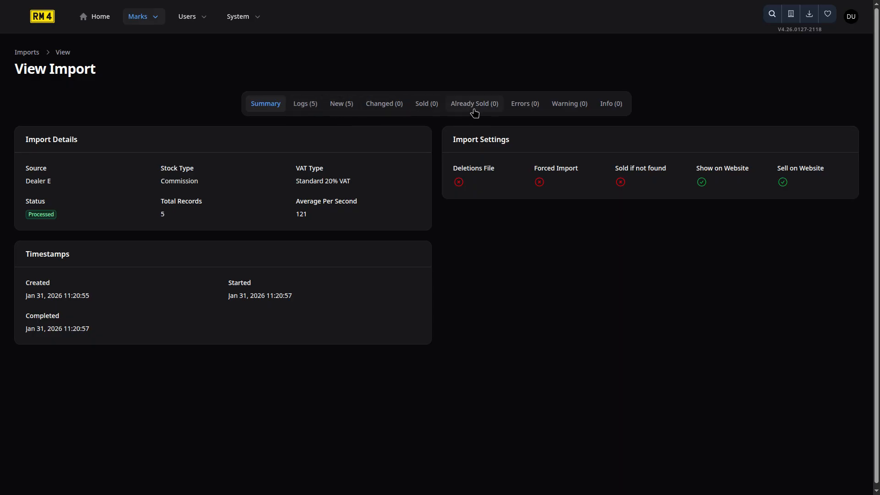
pyautogui.click(304, 107)
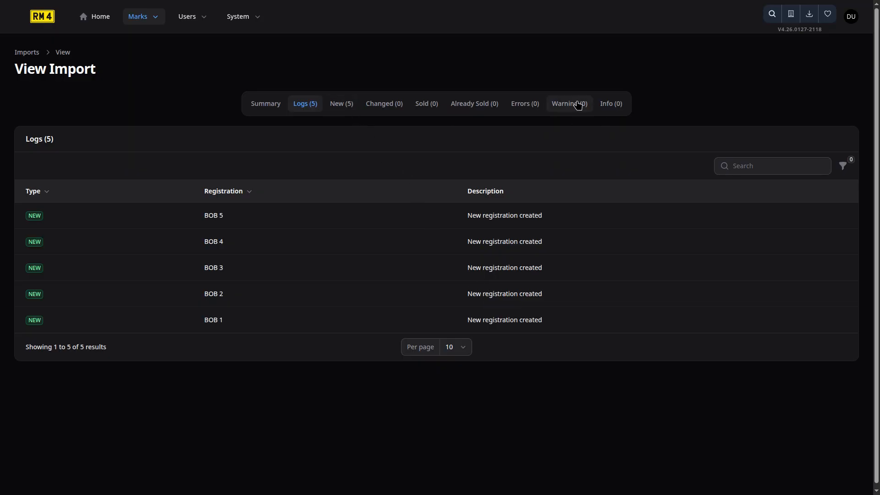
pyautogui.click(34, 57)
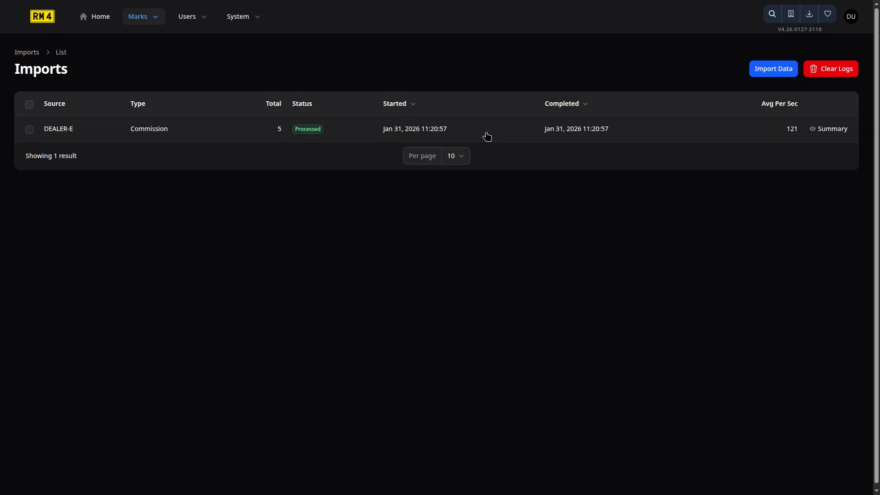
pyautogui.click(770, 72)
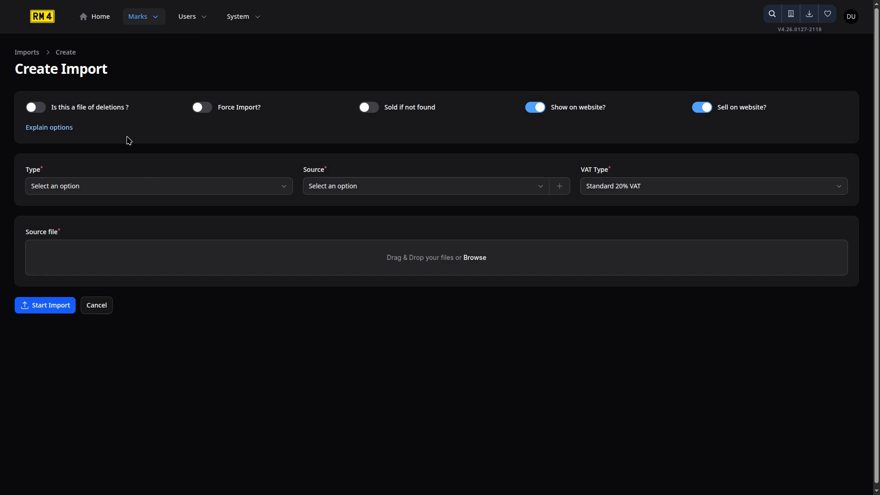
pyautogui.click(103, 20)
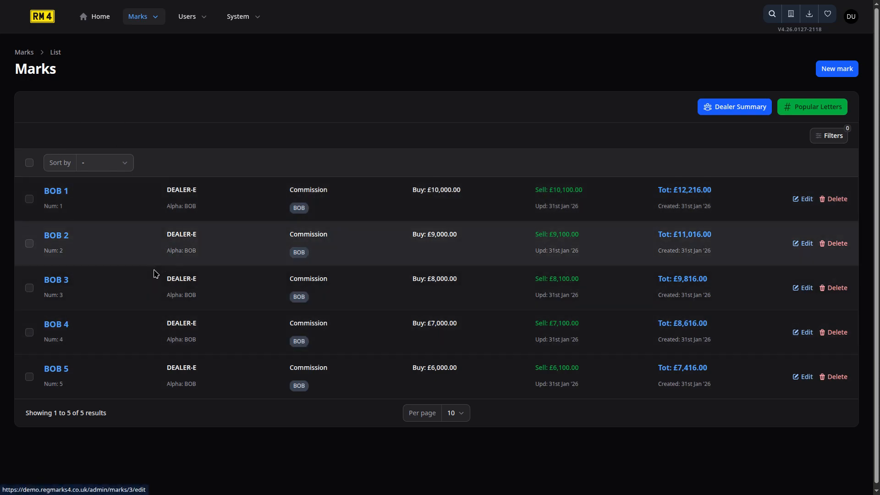
# Create another import with type Commission and source Dealer D
pyautogui.click(142, 16)
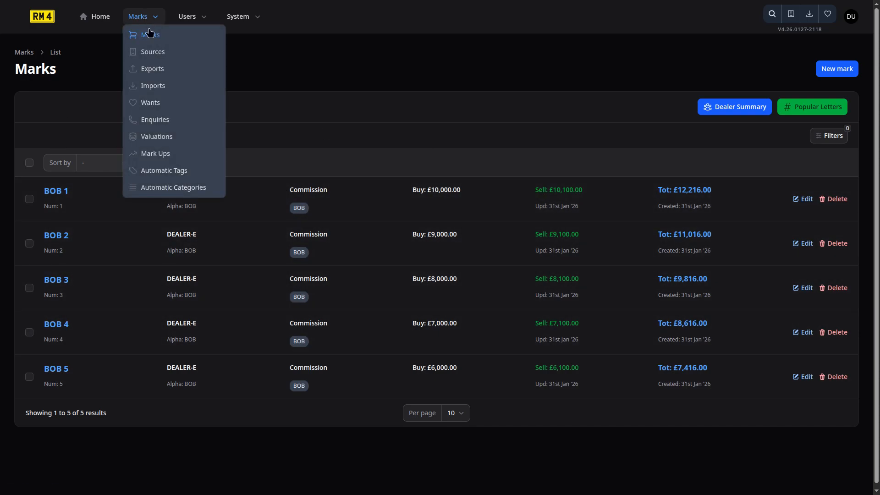
pyautogui.click(161, 90)
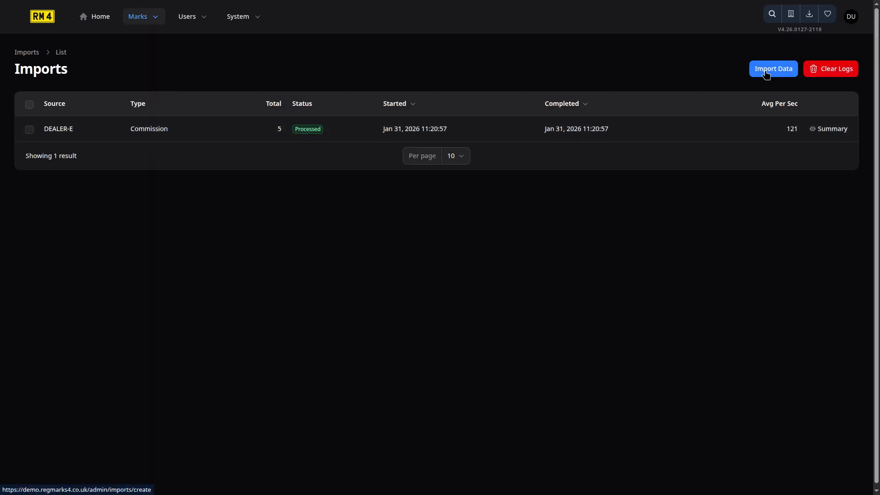
pyautogui.click(767, 75)
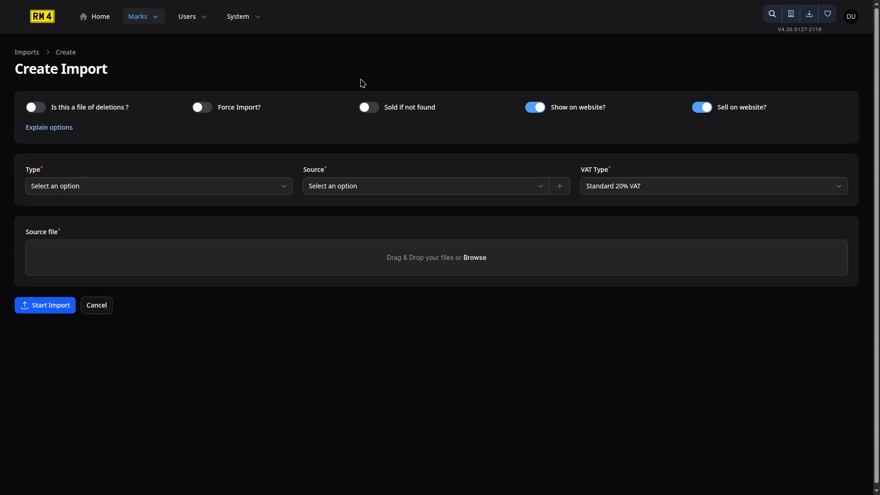
pyautogui.click(121, 189)
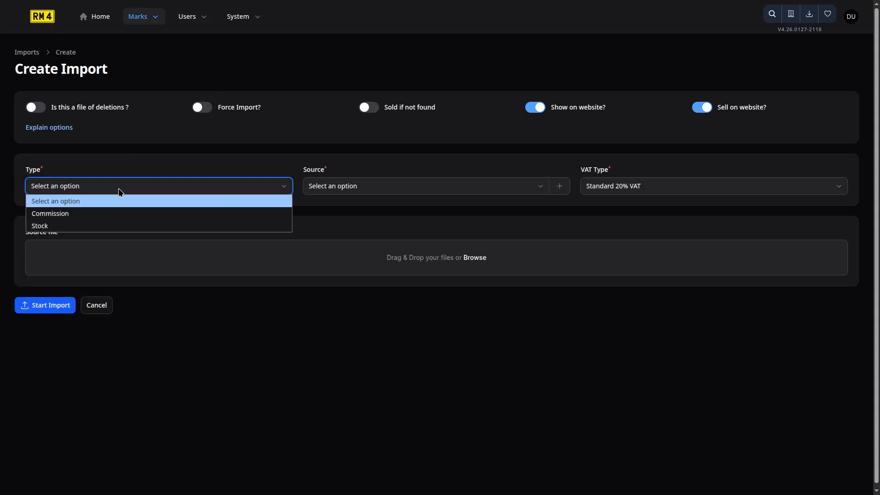
pyautogui.click(108, 215)
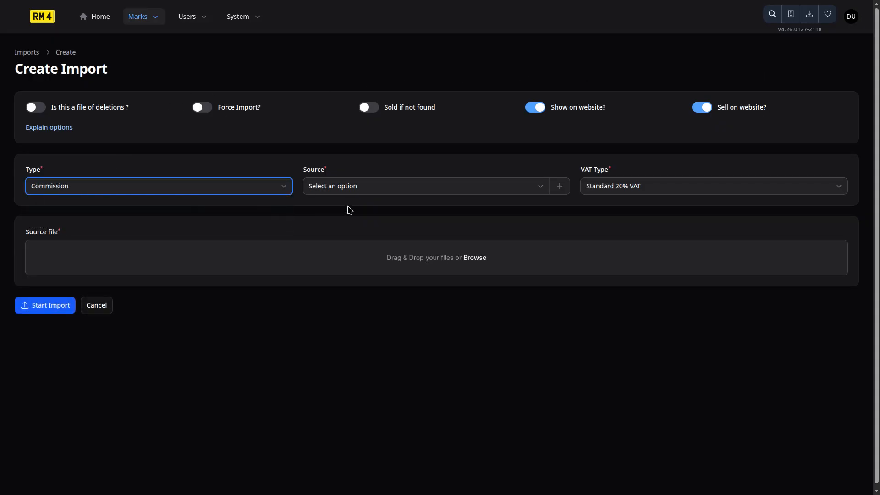
pyautogui.click(377, 190)
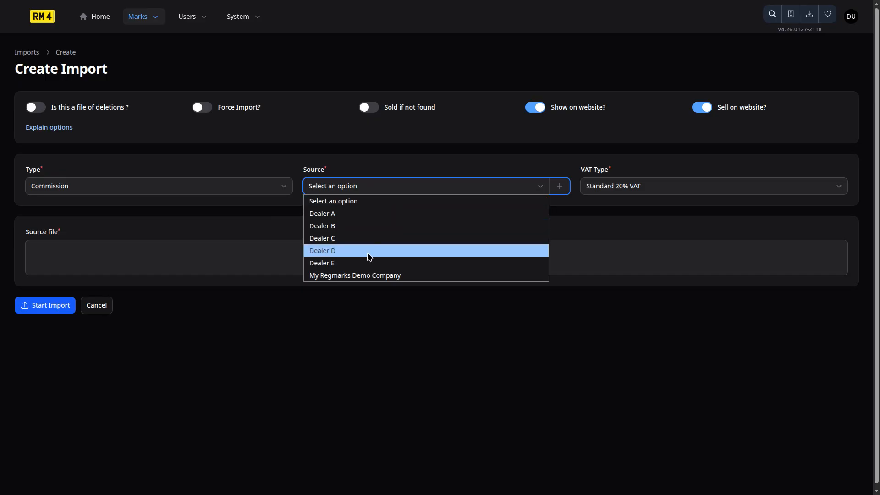
pyautogui.click(369, 256)
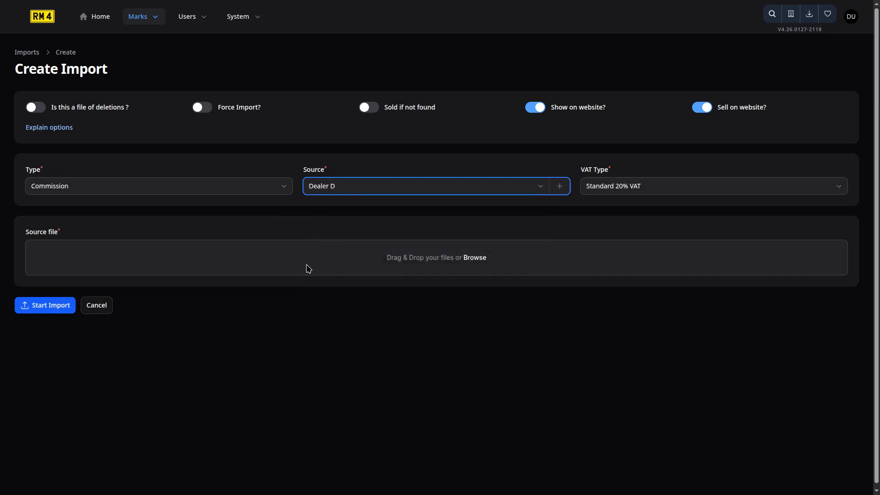
# Upload "Demo Step 2 - 5 BOB records For DealerD Cheaper For First 3.txt" as the source file, check the column mapping and start the import
pyautogui.click(308, 269)
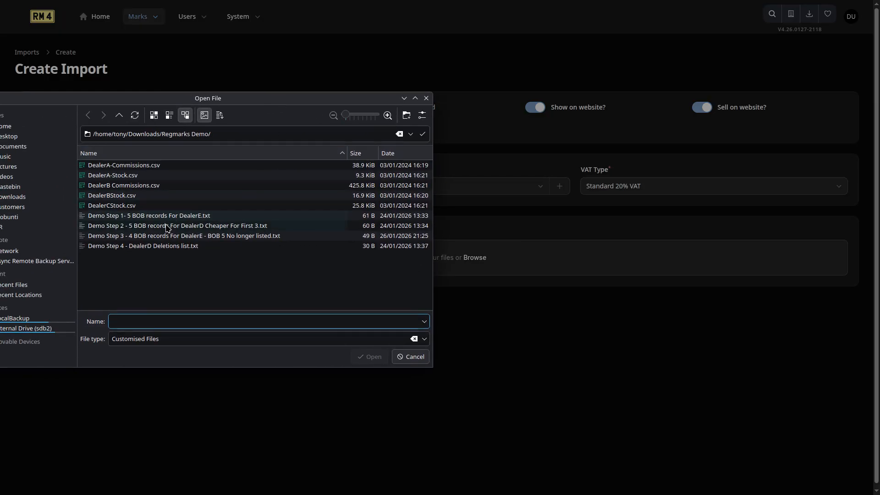
pyautogui.click(168, 225)
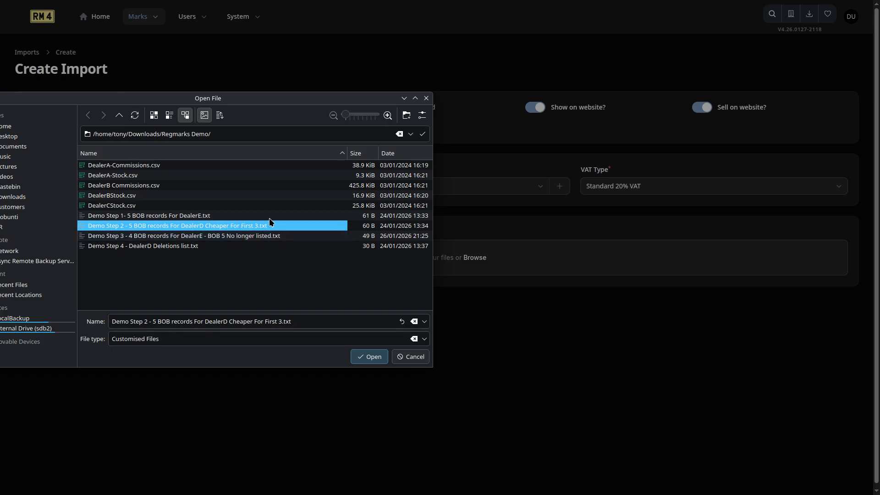
pyautogui.click(360, 357)
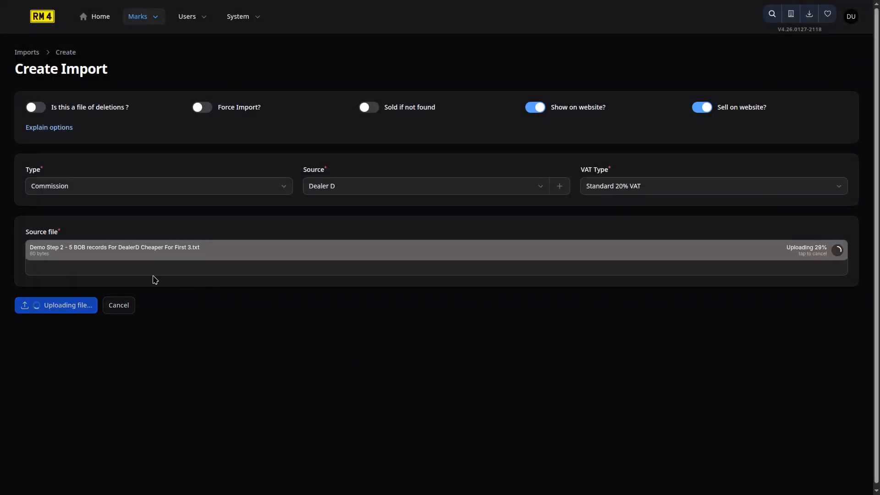
pyautogui.scroll(-1, 154, 281)
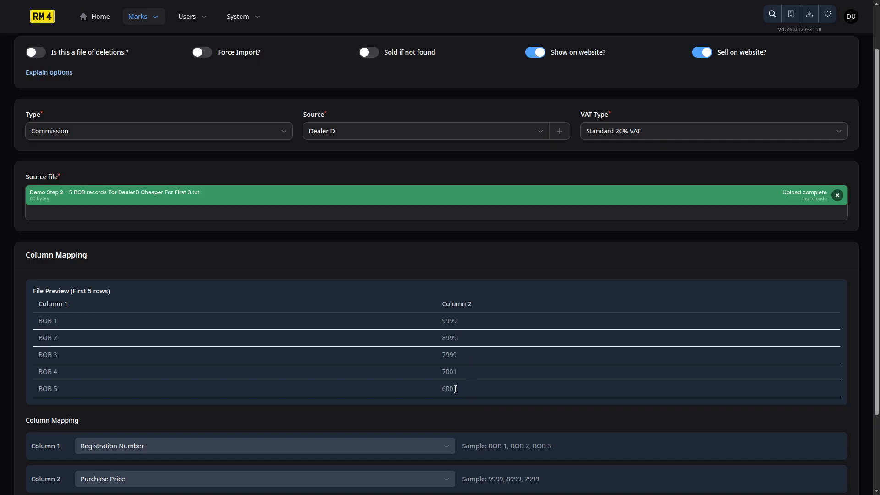
pyautogui.scroll(-2, 454, 388)
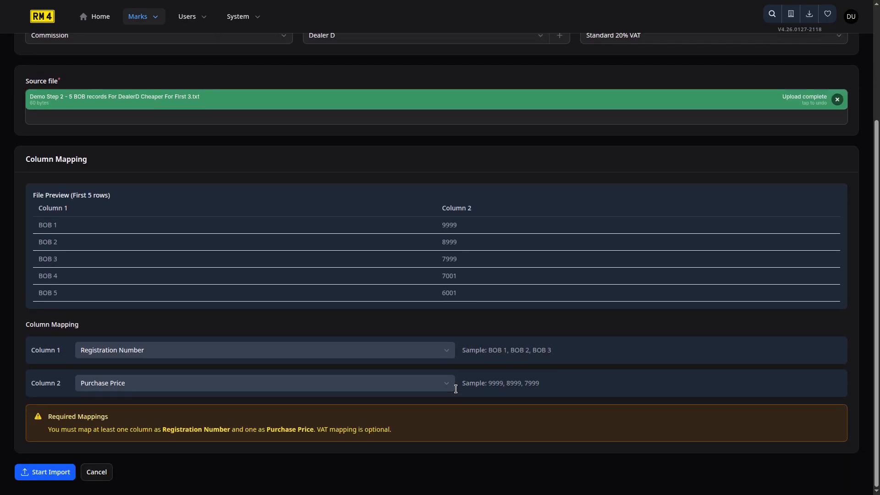
pyautogui.click(56, 473)
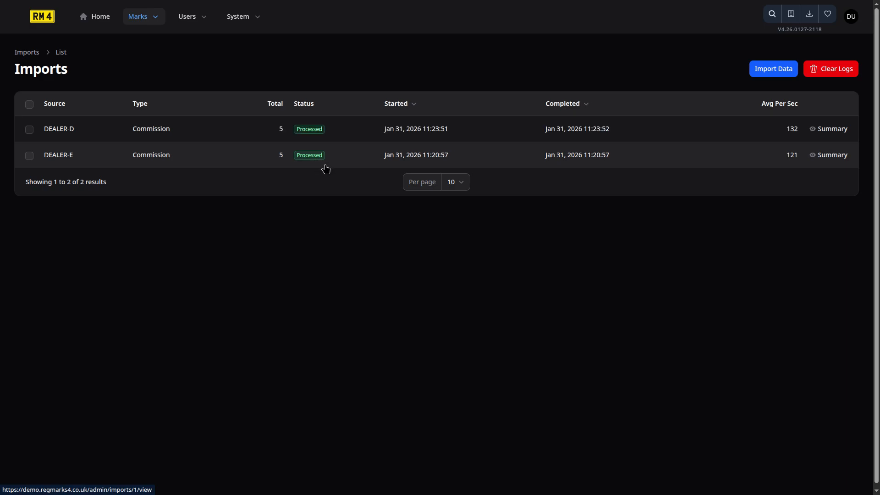
# Review the changed and info records of the latest Dealer D import and examine the updated marks list
pyautogui.click(832, 129)
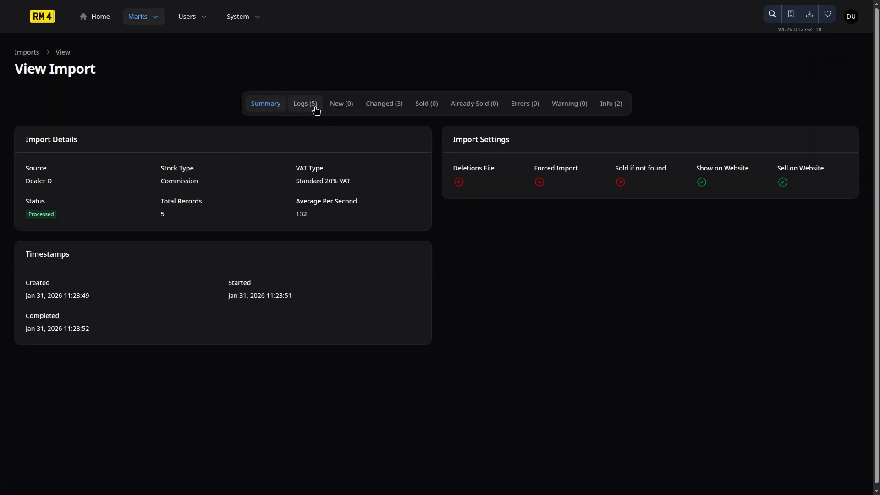
pyautogui.click(389, 106)
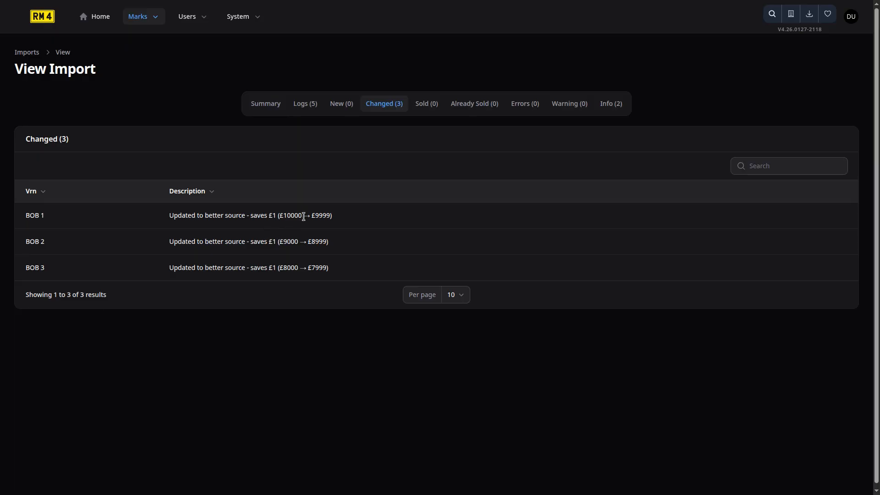
pyautogui.click(612, 107)
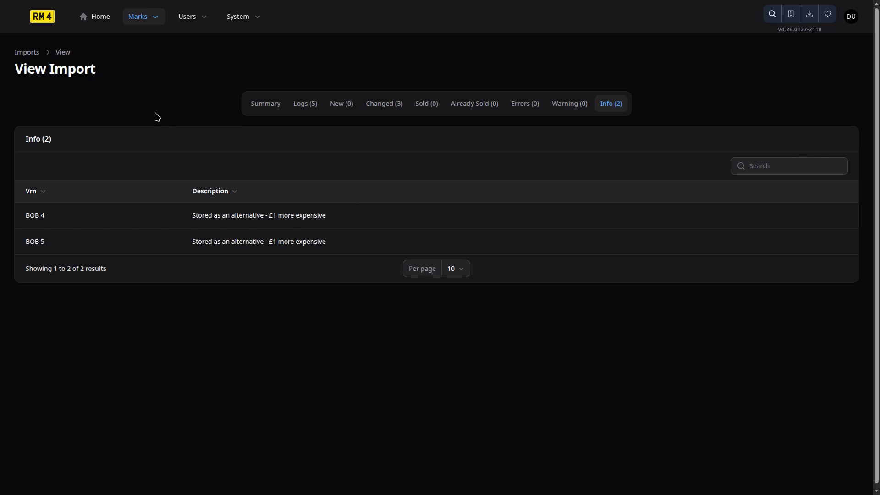
pyautogui.click(101, 18)
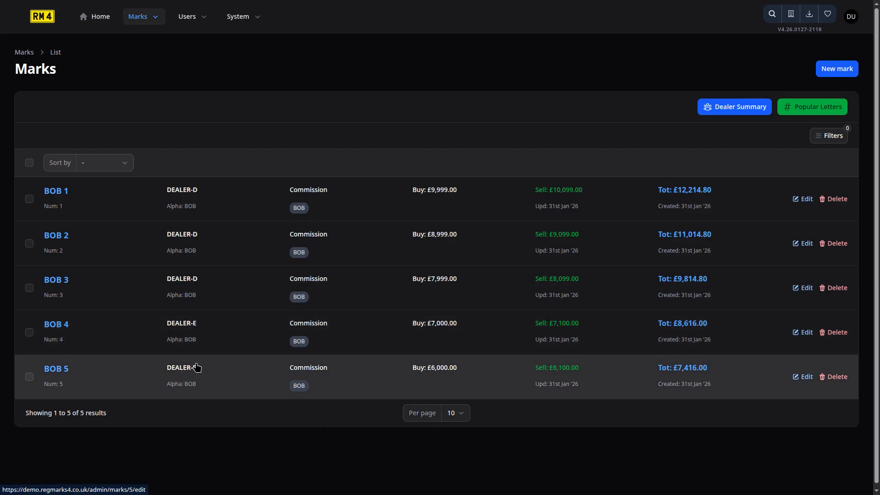
# Create another import with type Commission and source Dealer E, with the "Sold if not found" option enabled
pyautogui.click(809, 13)
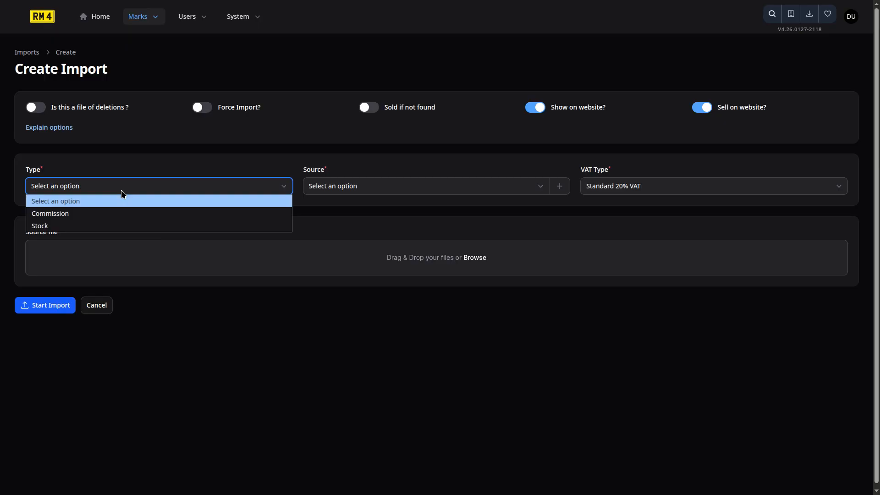
pyautogui.click(114, 213)
pyautogui.click(337, 192)
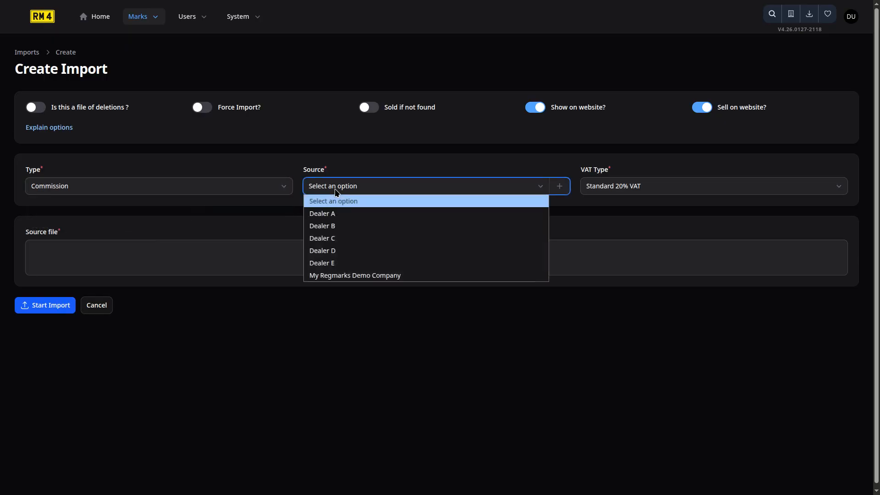
pyautogui.click(360, 264)
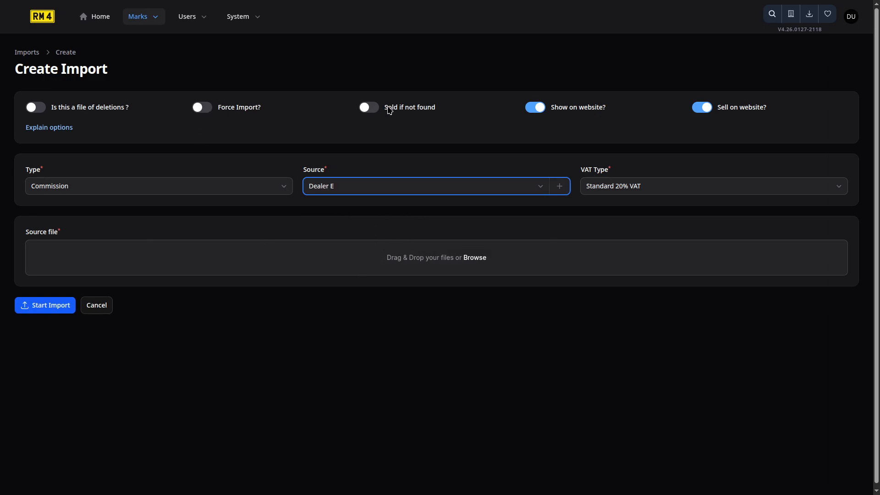
pyautogui.click(390, 109)
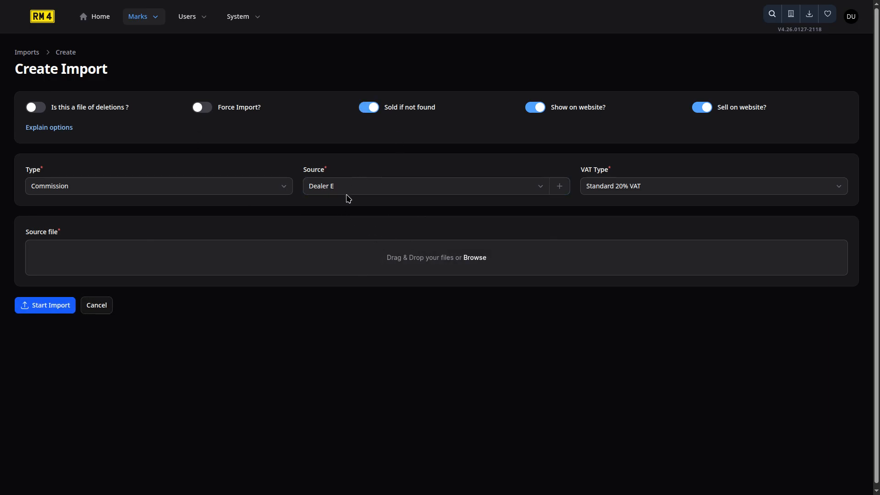
# Upload "Demo Step 3 - 4 BOB records For DealerE - BOB 5 No longer listed.txt" as the source file, check the column mapping and start the import
pyautogui.click(278, 257)
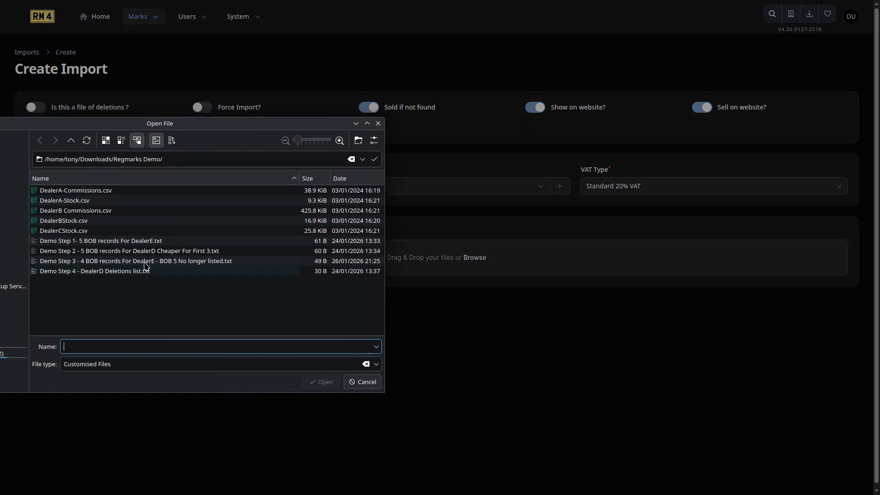
pyautogui.click(146, 262)
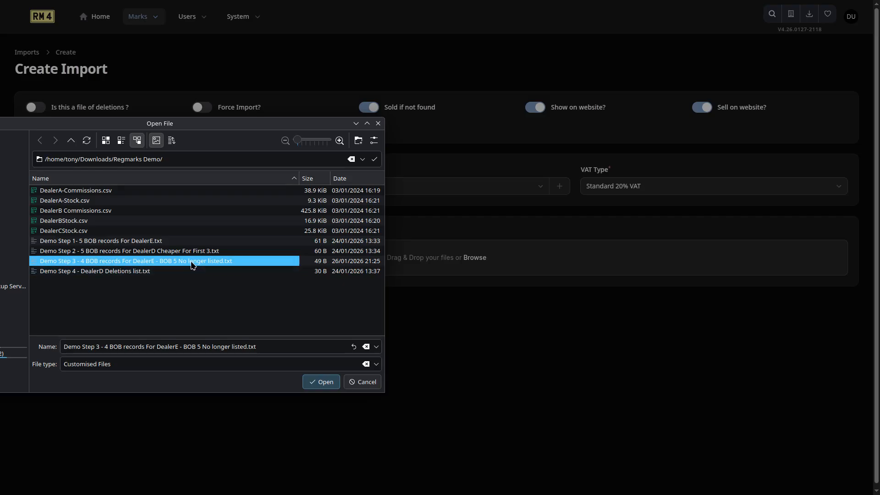
pyautogui.click(321, 382)
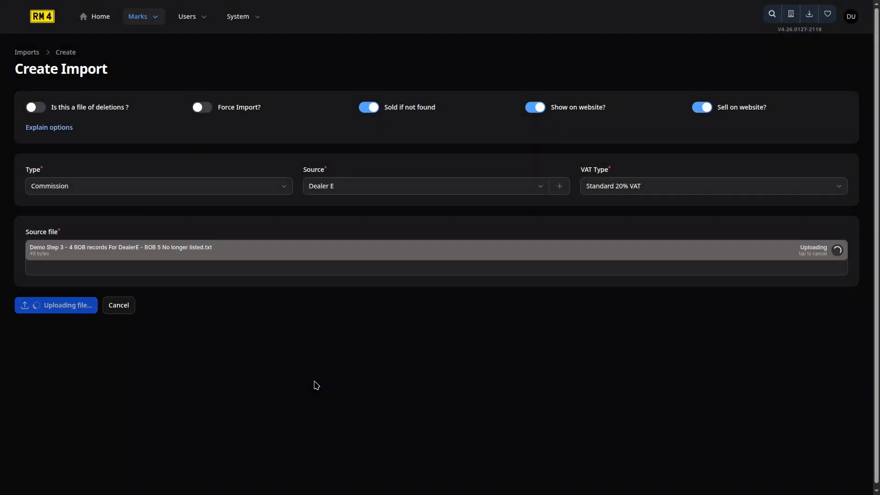
pyautogui.scroll(-1, 275, 380)
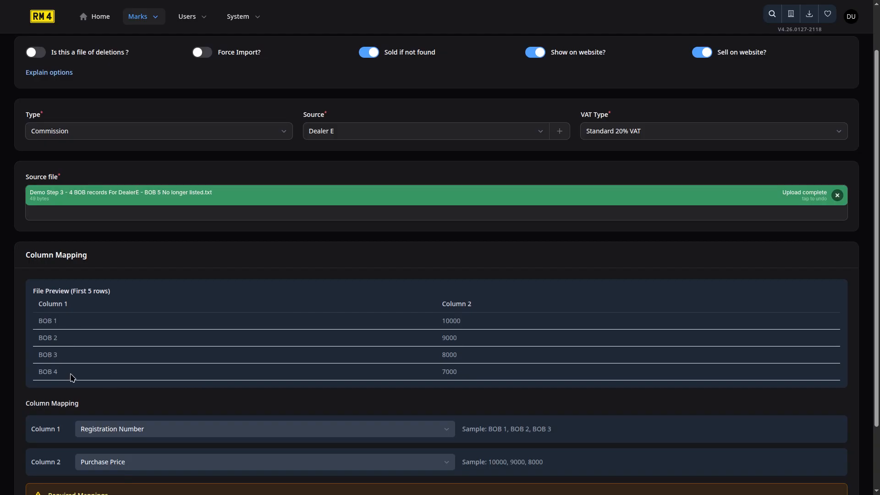
pyautogui.scroll(-2, 72, 377)
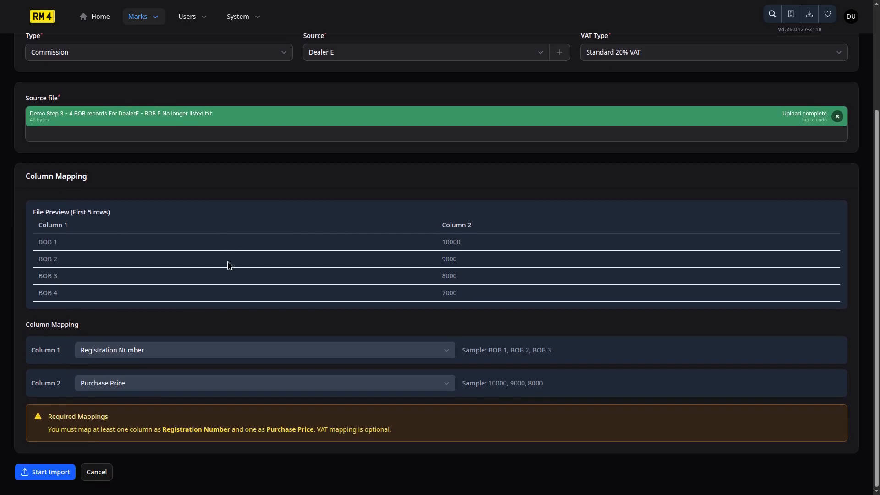
pyautogui.click(59, 475)
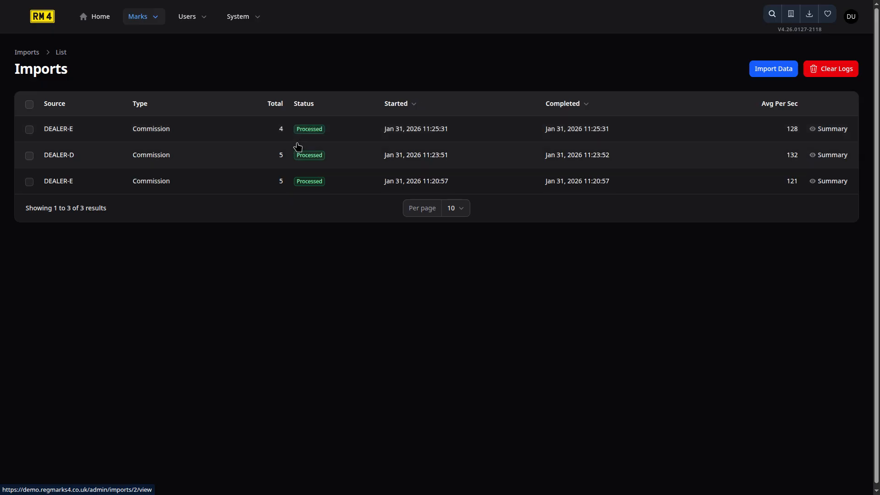
# Review the sold and info records of the latest Dealer E import and examine the remaining marks in the marks list
pyautogui.click(832, 129)
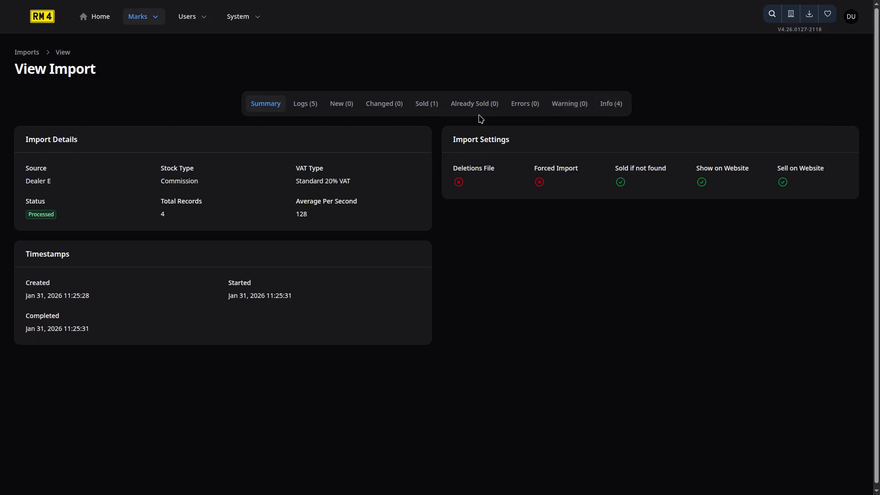
pyautogui.click(433, 111)
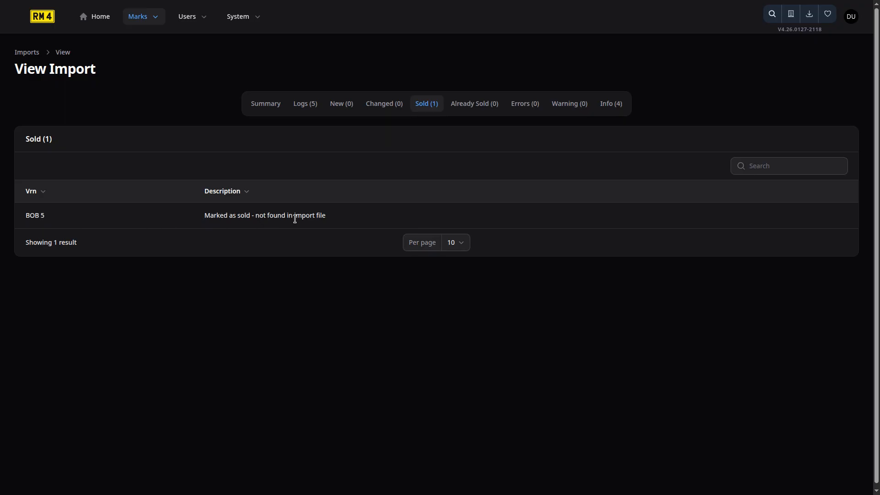
pyautogui.click(613, 111)
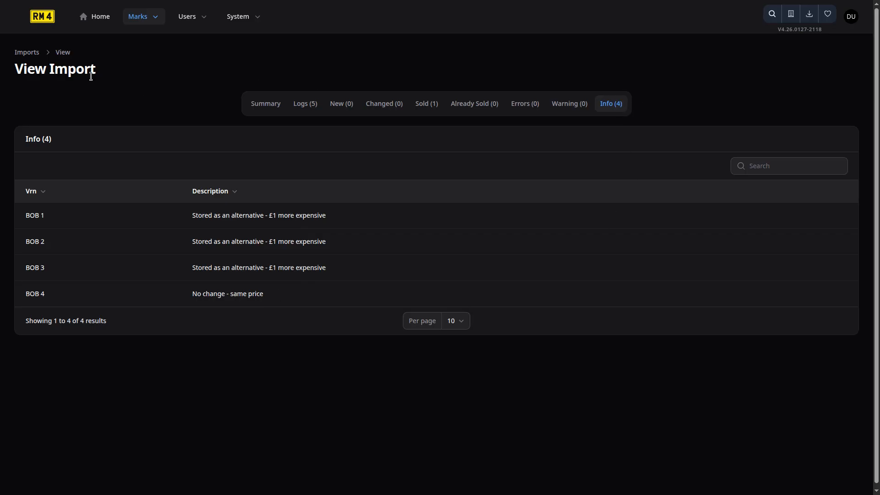
pyautogui.click(35, 58)
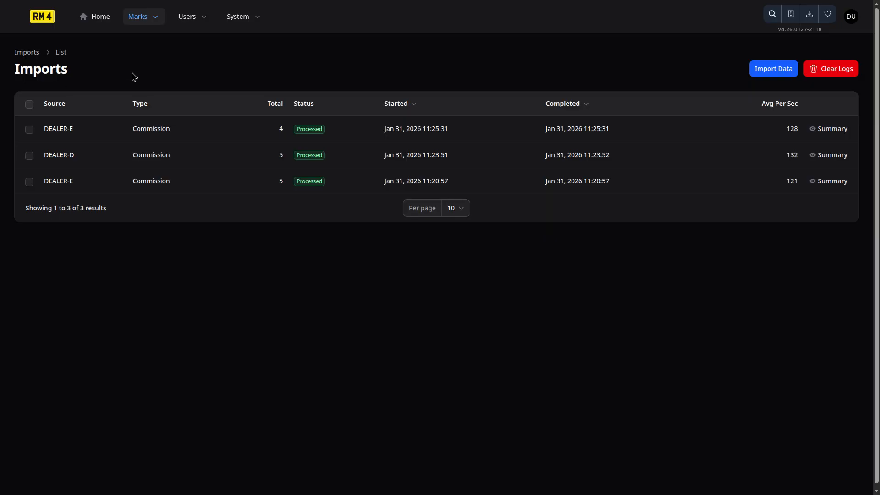
pyautogui.click(107, 21)
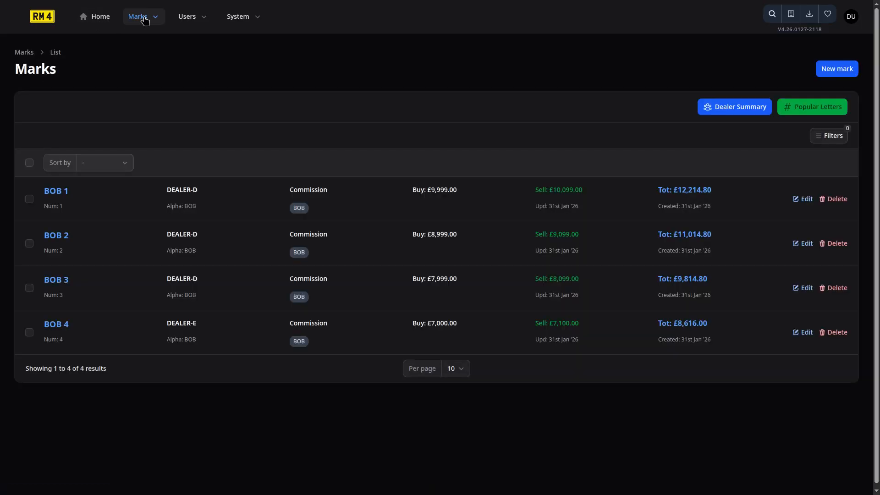
# Create a new import flagged as a file of deletions with Dealer D as the source
pyautogui.click(144, 19)
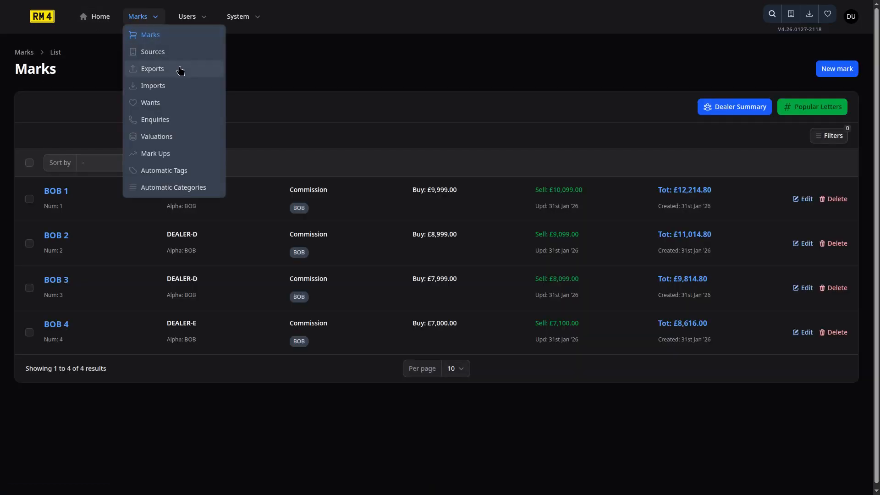
pyautogui.click(170, 85)
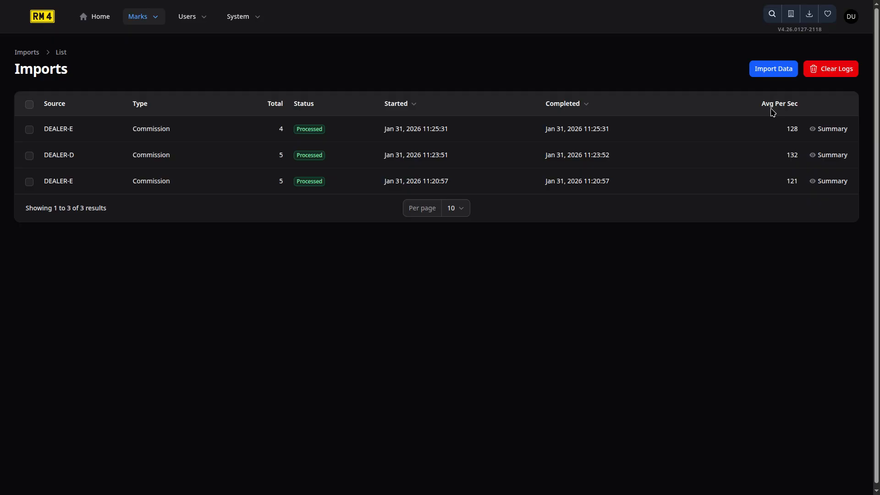
pyautogui.click(776, 72)
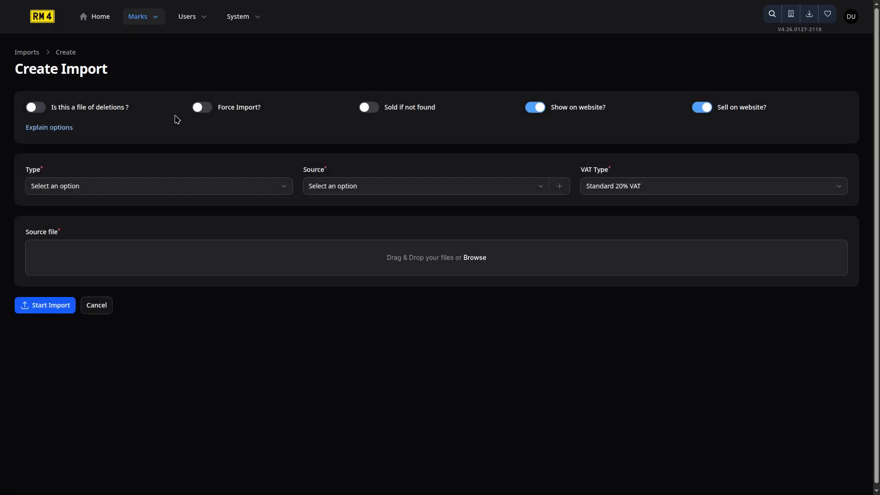
pyautogui.click(115, 112)
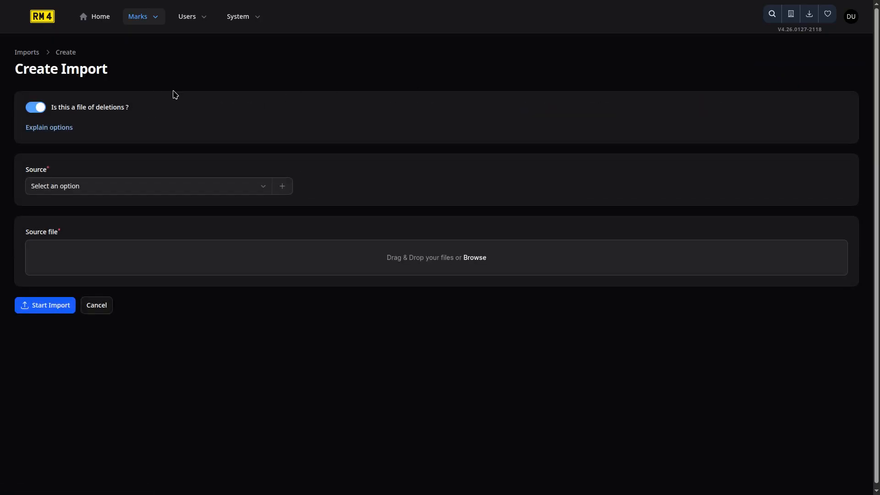
pyautogui.click(173, 188)
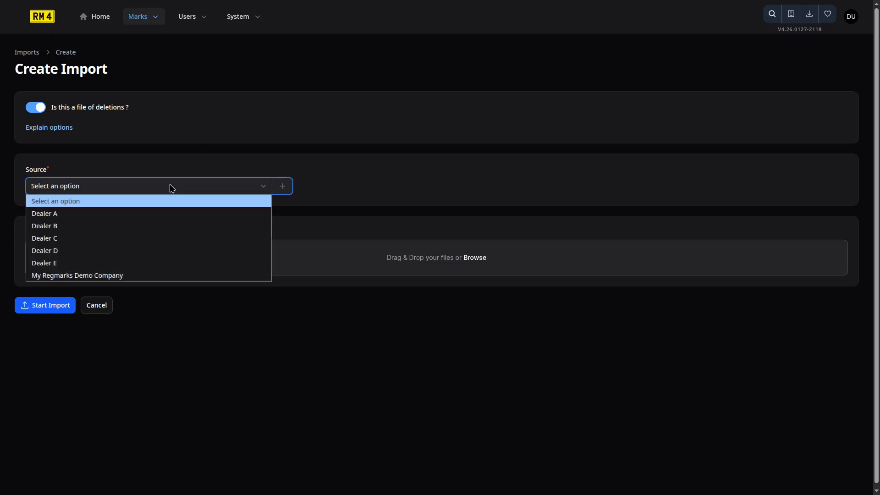
pyautogui.click(82, 256)
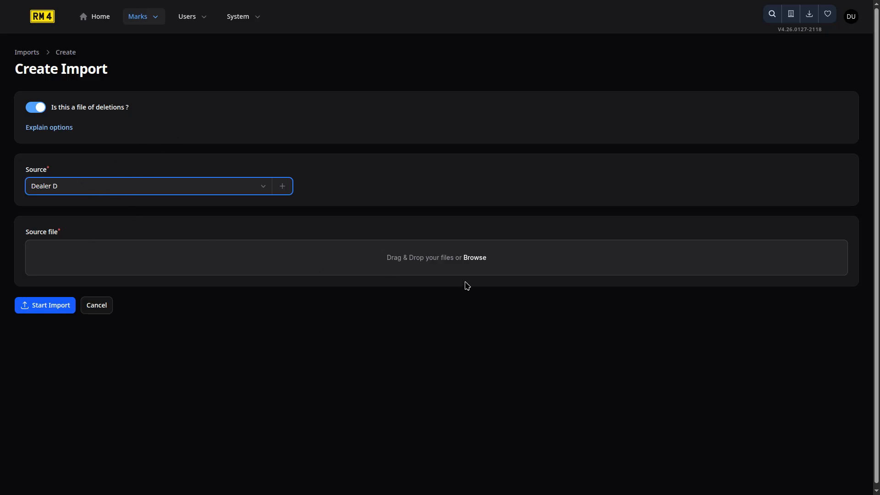
# Upload "Demo Step 4 - DealerD Deletions list.txt" as the source file, check the column mapping and start the import
pyautogui.click(432, 257)
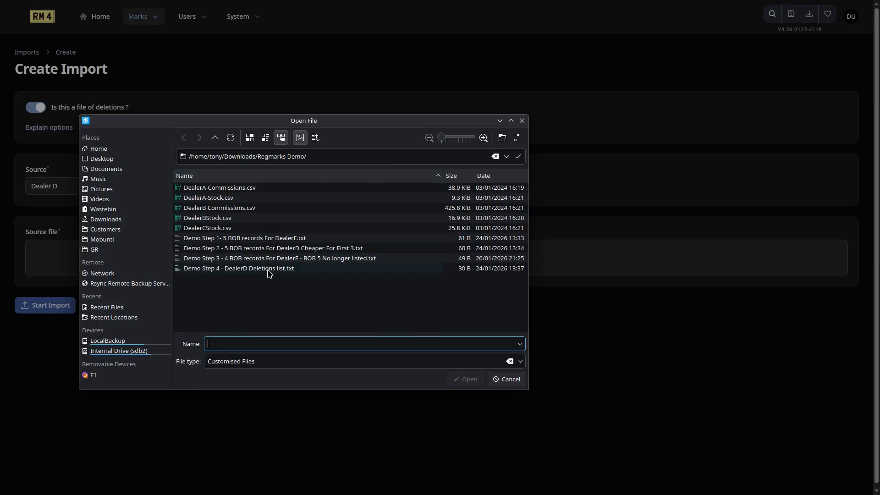
pyautogui.click(269, 271)
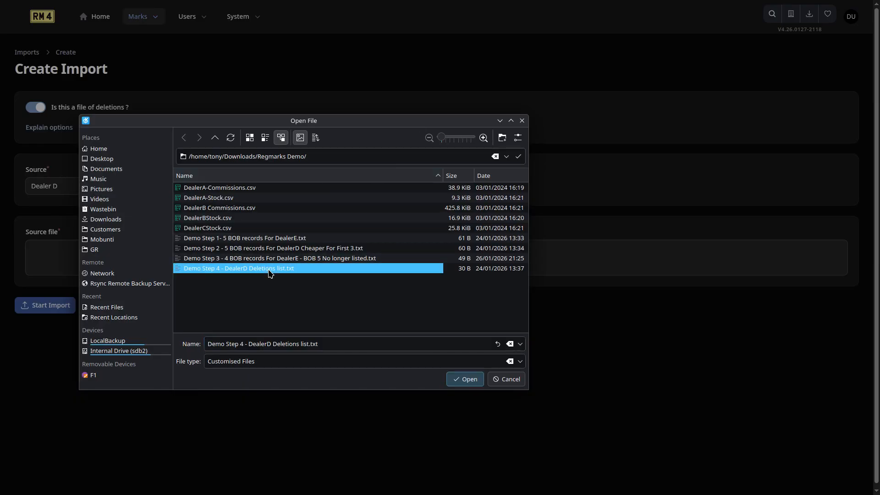
pyautogui.click(465, 382)
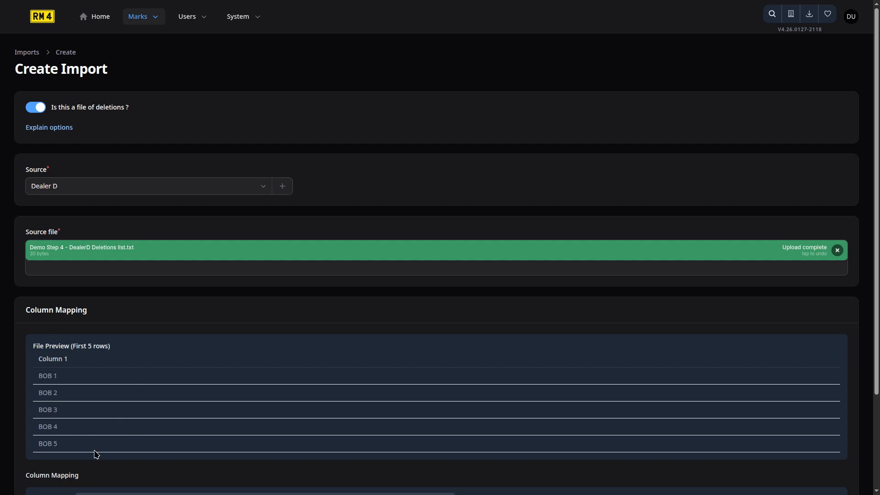
pyautogui.scroll(-3, 102, 385)
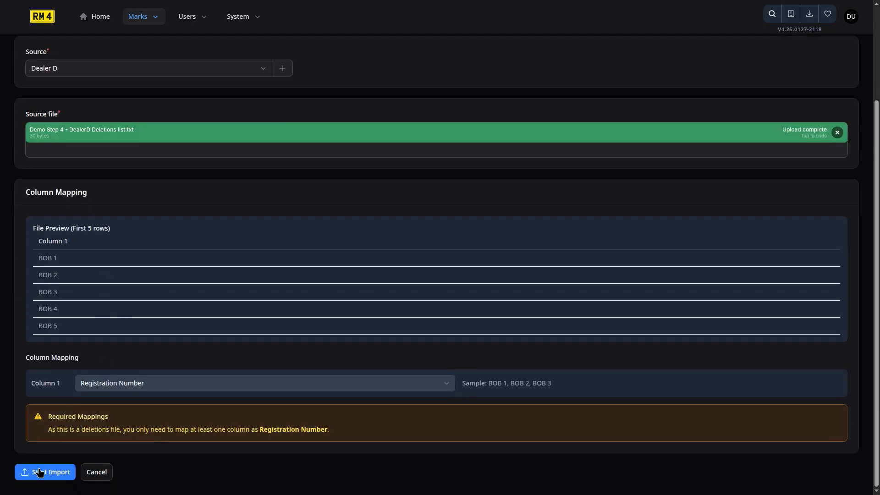
pyautogui.click(45, 478)
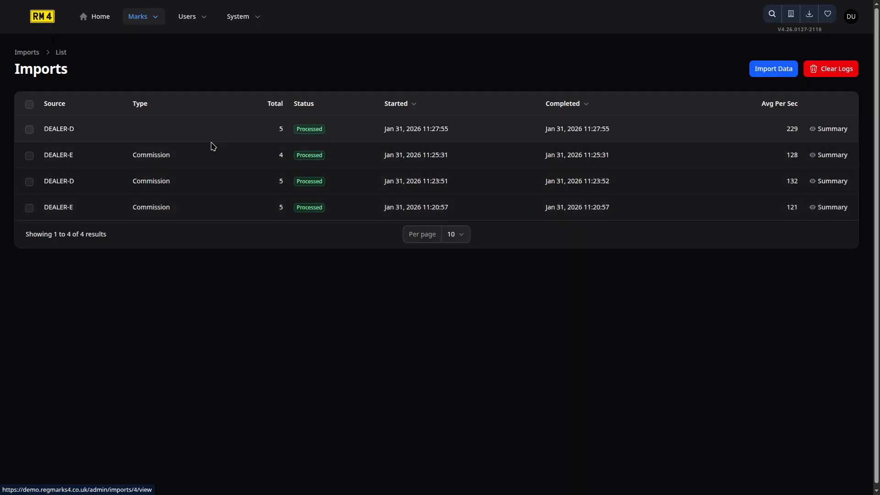
# Review the summary and sold records of the Dealer D deletions import
pyautogui.click(843, 134)
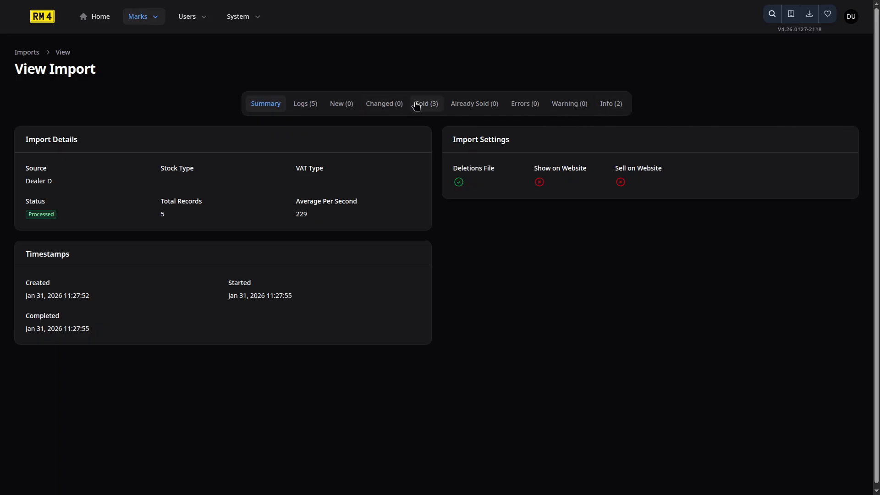
pyautogui.click(426, 111)
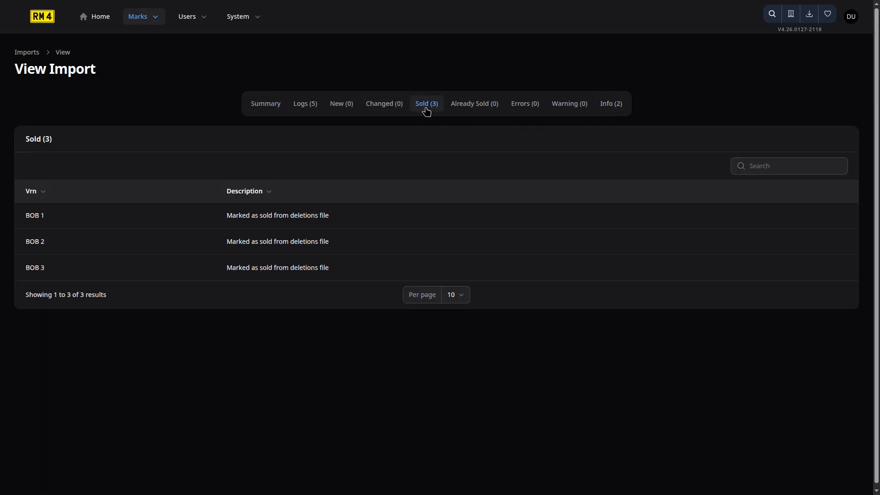